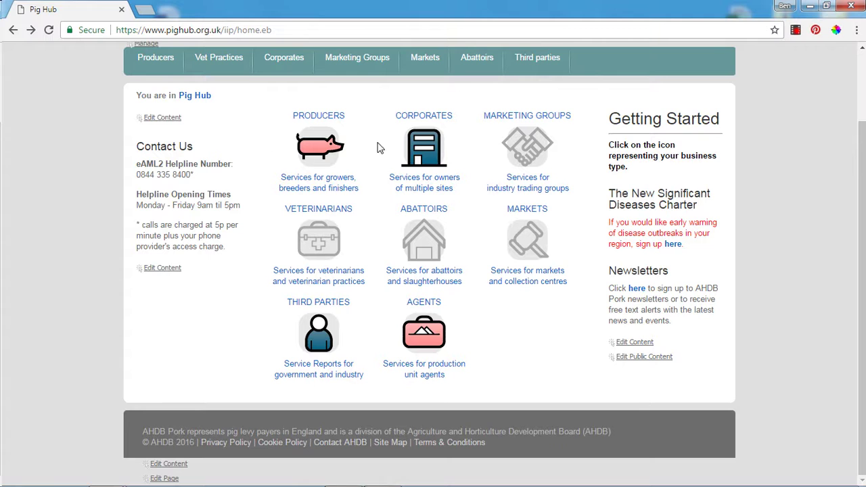
Open the e-Medicine Book from the Corporates services and continue to the list of pig holdings.
left_click(441, 120)
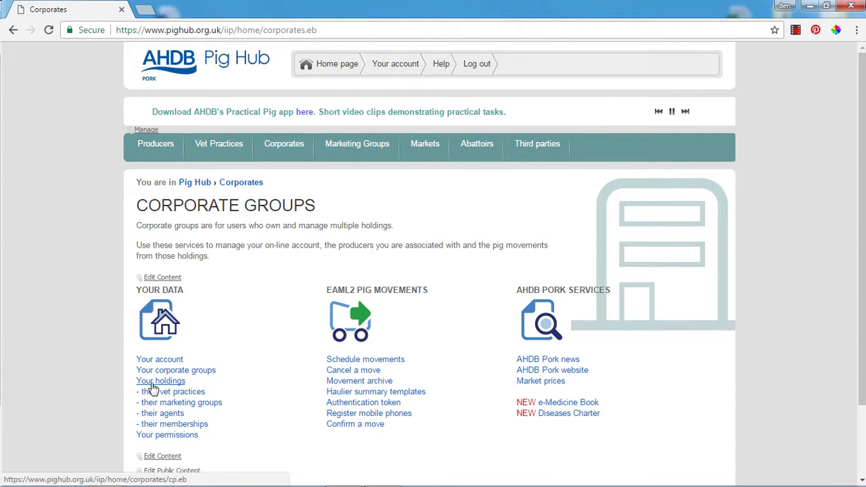
left_click(557, 407)
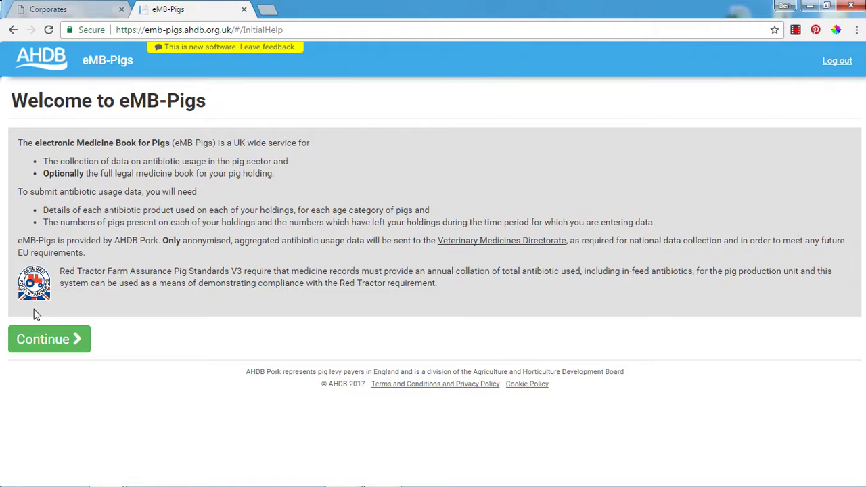
left_click(42, 340)
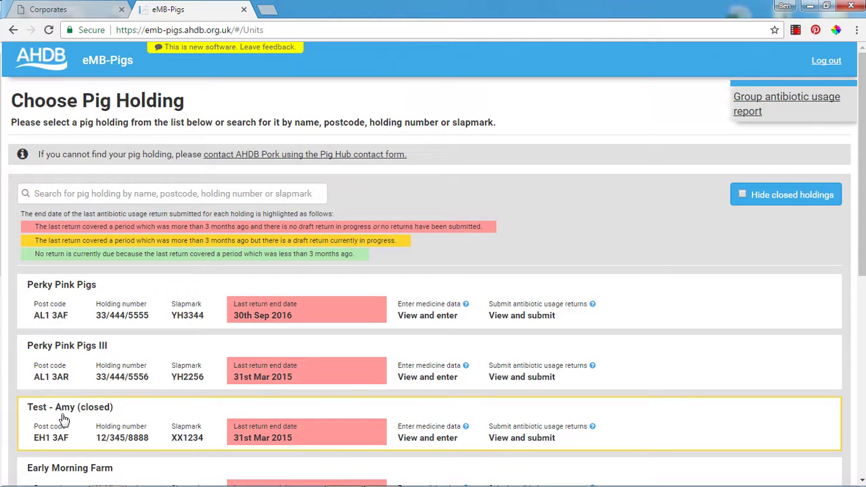
Look through the pig holdings and open the dashboard of Perky Pink Pigs II.
scroll(62, 418, "down", 2)
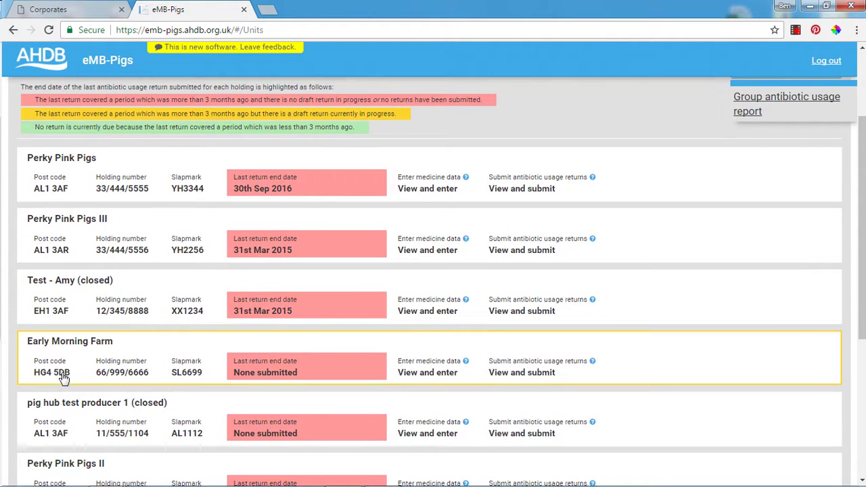
scroll(68, 422, "down", 1)
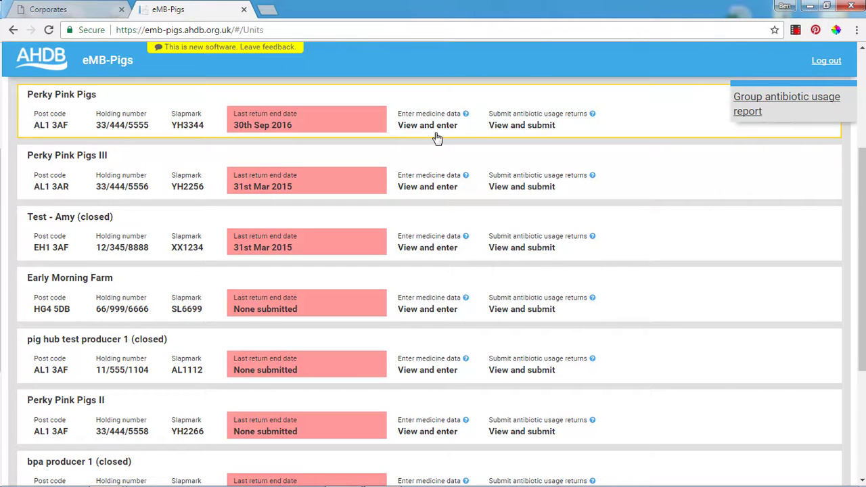
scroll(429, 203, "up", 3)
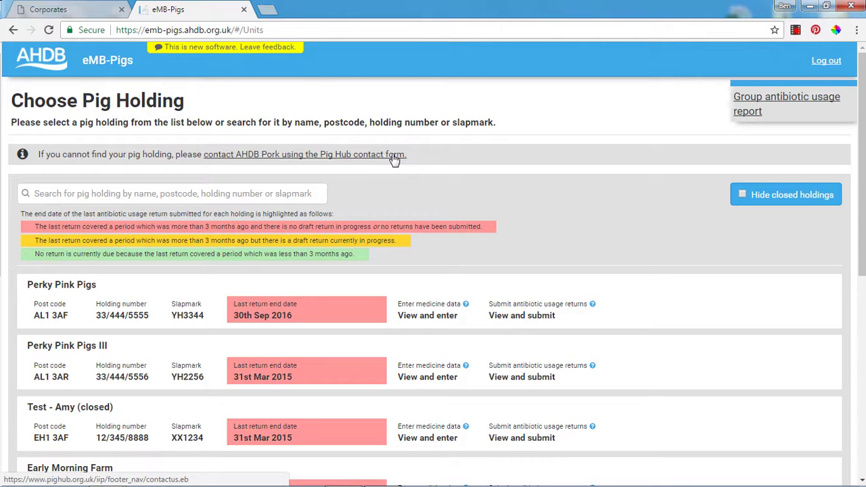
scroll(125, 318, "down", 2)
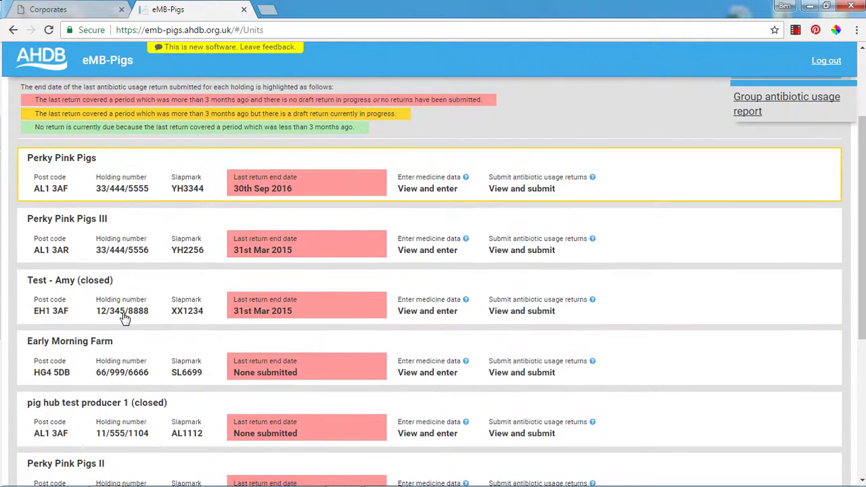
scroll(125, 318, "down", 2)
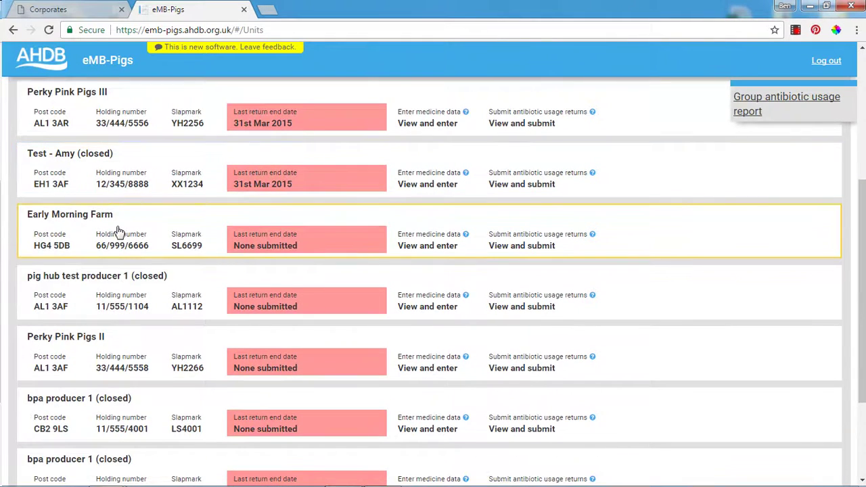
left_click(99, 356)
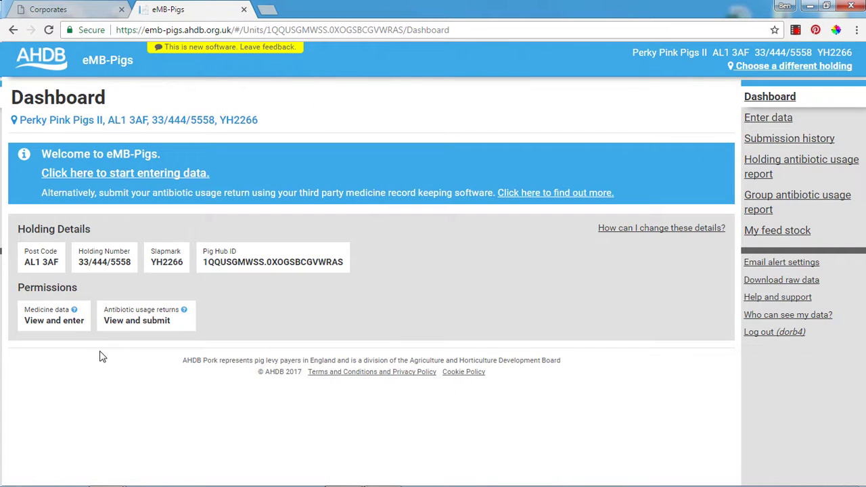
Start entering data for the holding with the option to use the Excel templates.
left_click(135, 174)
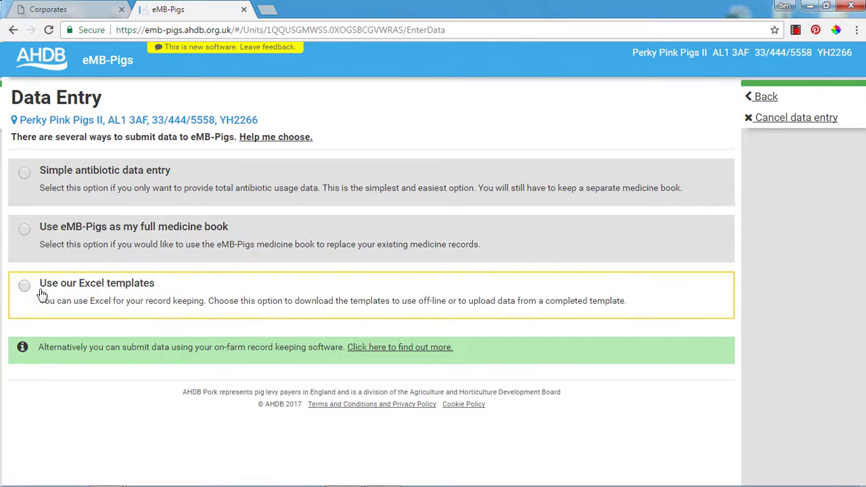
left_click(23, 287)
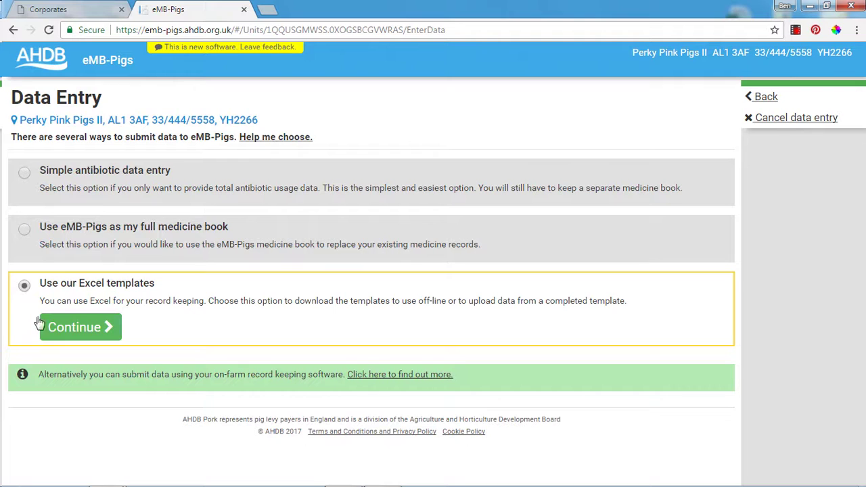
left_click(73, 328)
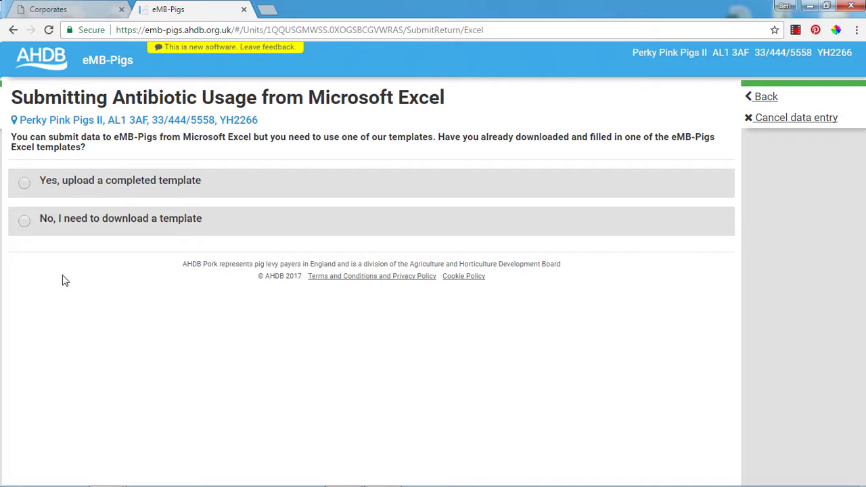
Choose to download a template and open the download page for the Bulk antibiotic usage template.
left_click(24, 223)
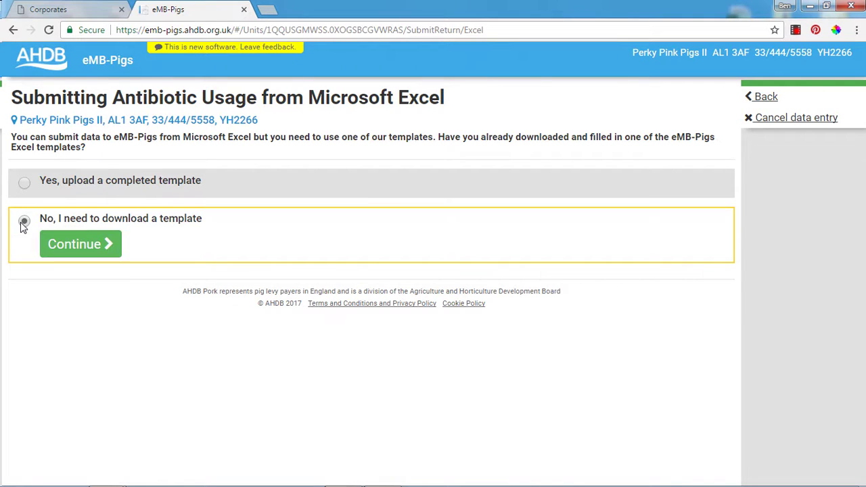
left_click(57, 246)
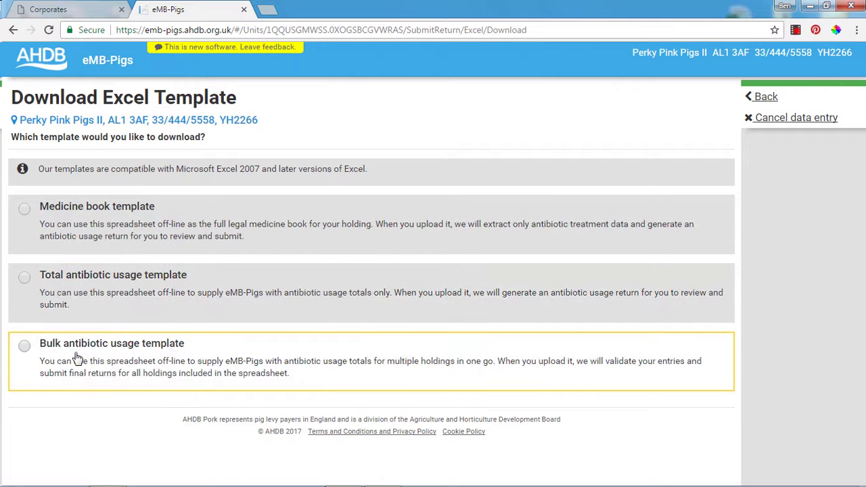
left_click(23, 347)
left_click(64, 402)
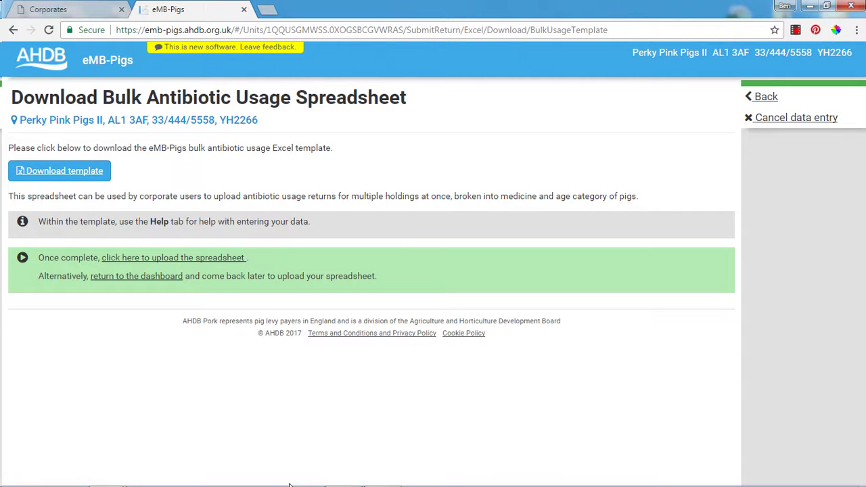
Switch to the PigHub Test Coporate 1 2015 Q1 workbook in Excel and review the periods offered for the Date Range cell.
mouse_move(296, 485)
left_click(341, 473)
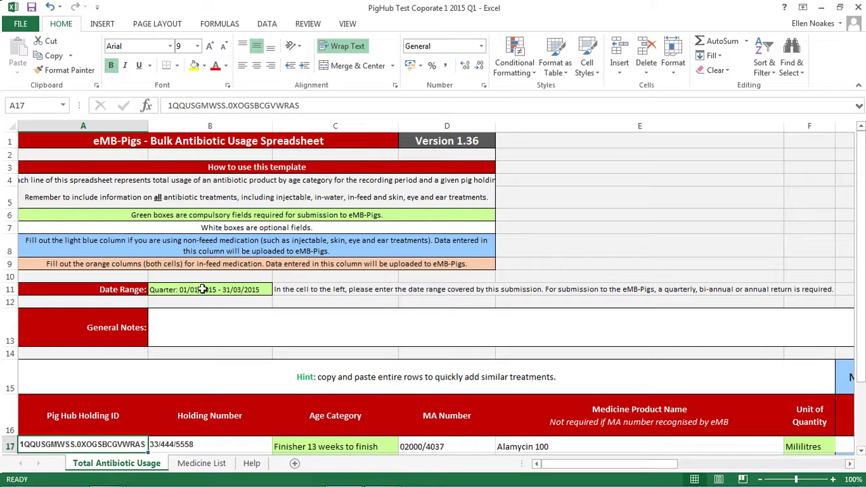
left_click(265, 291)
left_click(277, 290)
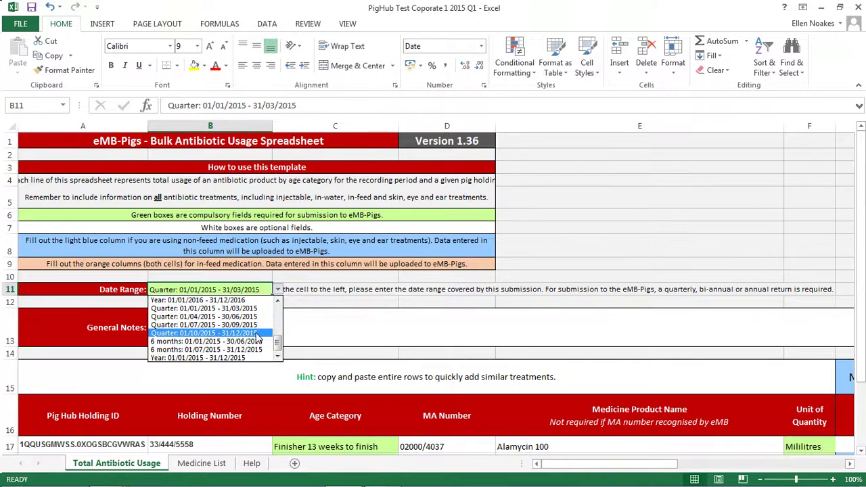
left_click_drag(276, 345, 280, 316)
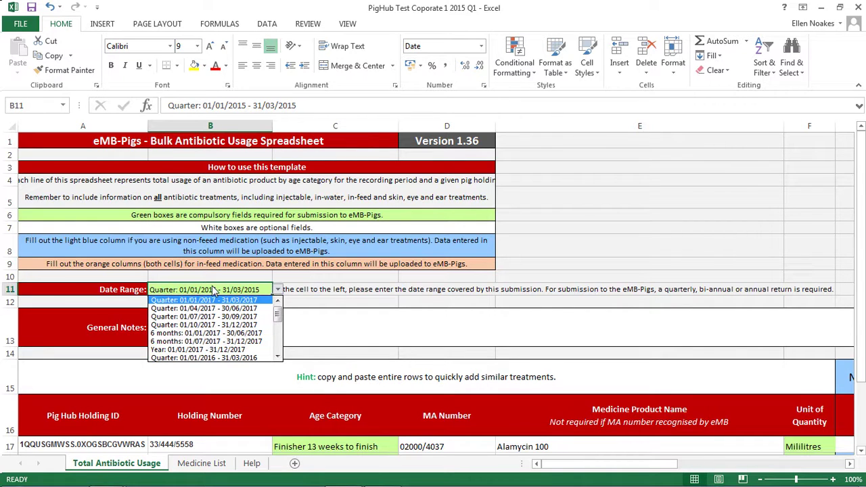
left_click(215, 290)
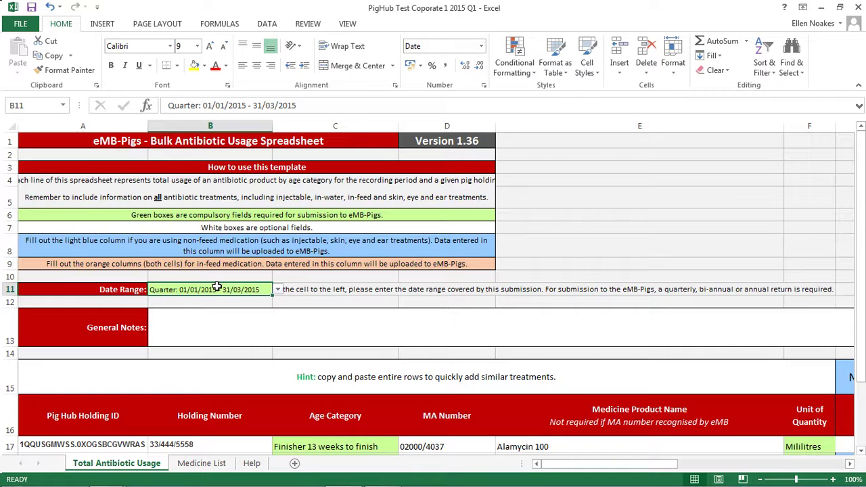
Examine the Pig Hub holding IDs and holding numbers in the first three treatment rows, 17 to 19.
scroll(207, 333, "down", 3)
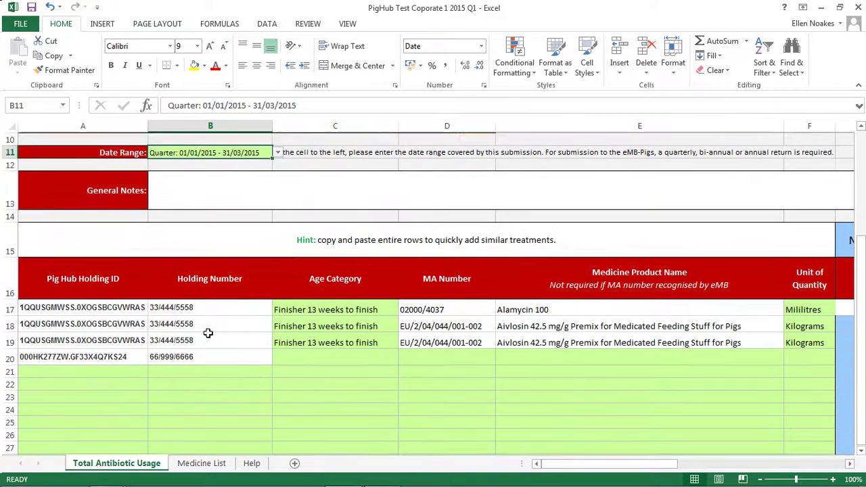
left_click(131, 308)
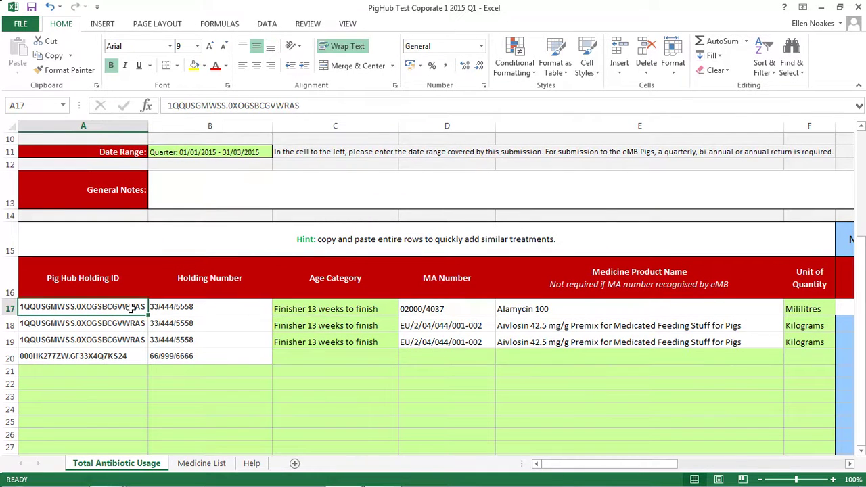
left_click(128, 323)
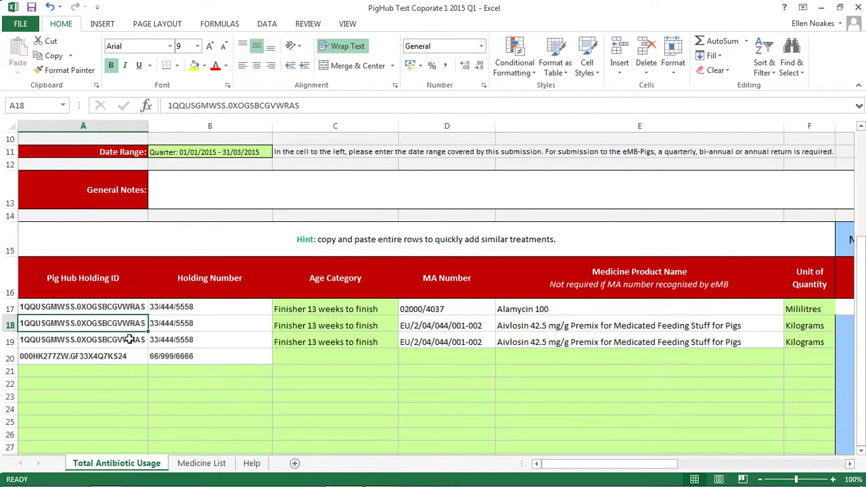
left_click(129, 340)
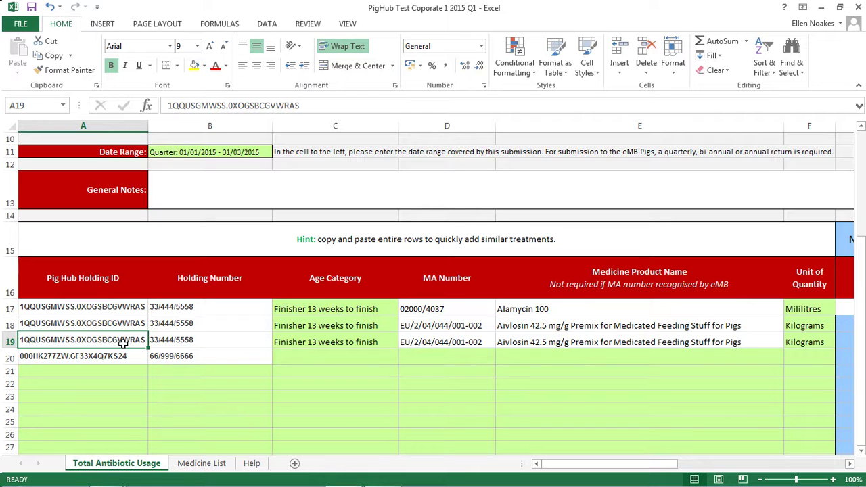
left_click_drag(193, 310, 194, 338)
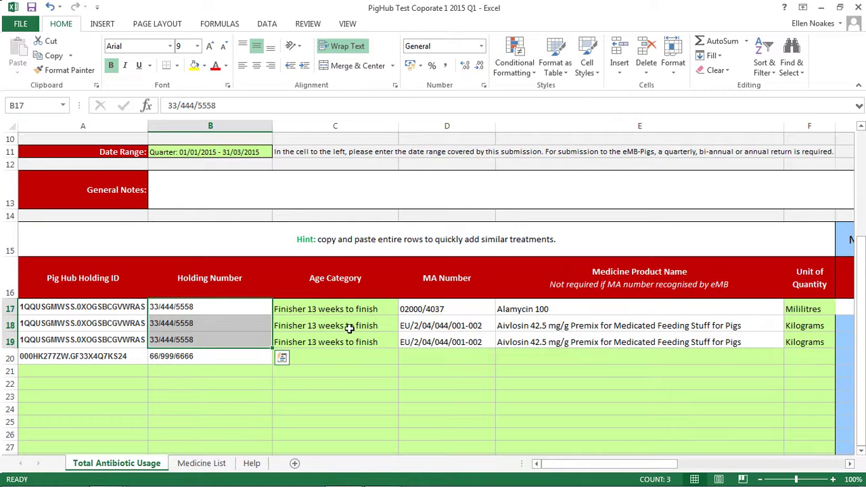
Set the age category in row 17 to Finisher 13 weeks to finish.
left_click(361, 308)
left_click(403, 310)
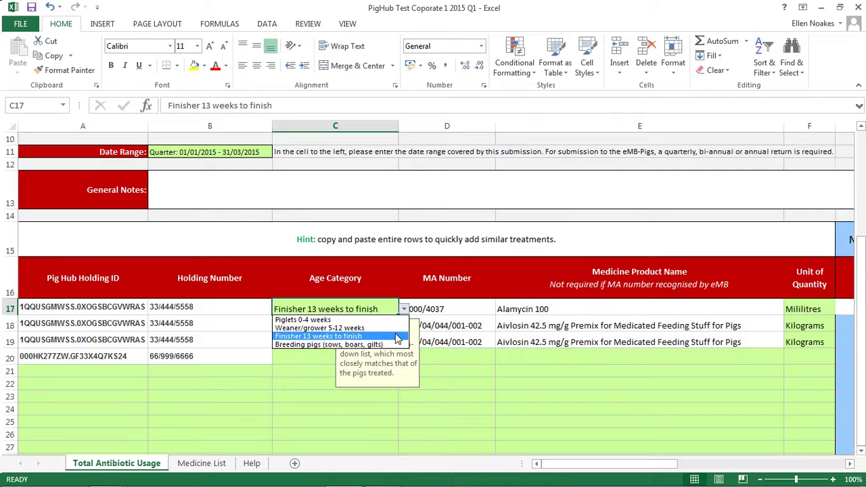
left_click(397, 337)
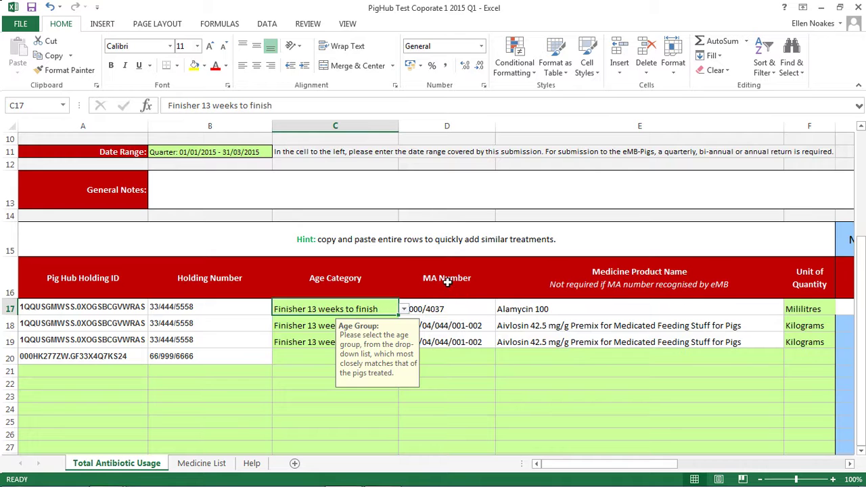
Look up the MA number of Animec 10 mg/ml on the Medicine List sheet, then return to Total Antibiotic Usage.
left_click(205, 465)
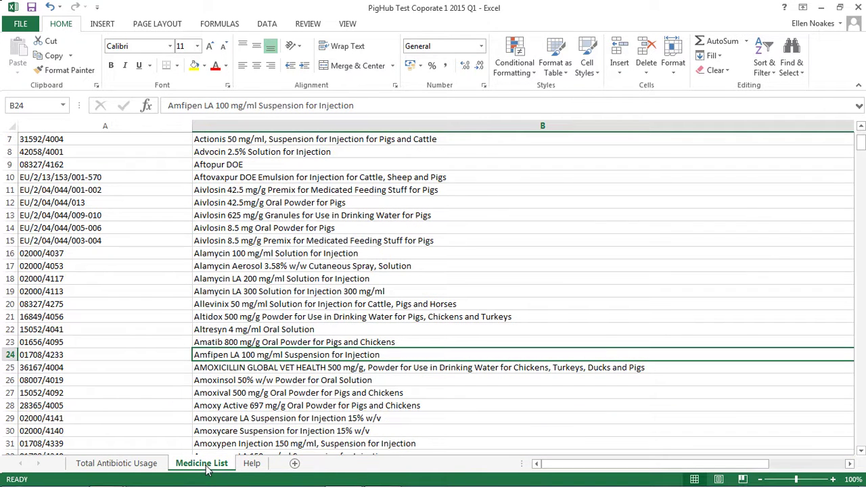
scroll(254, 267, "down", 6)
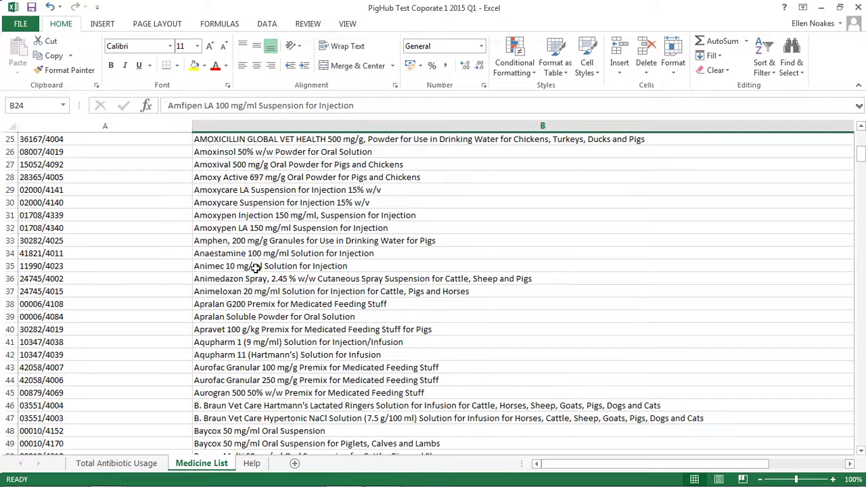
left_click(78, 269)
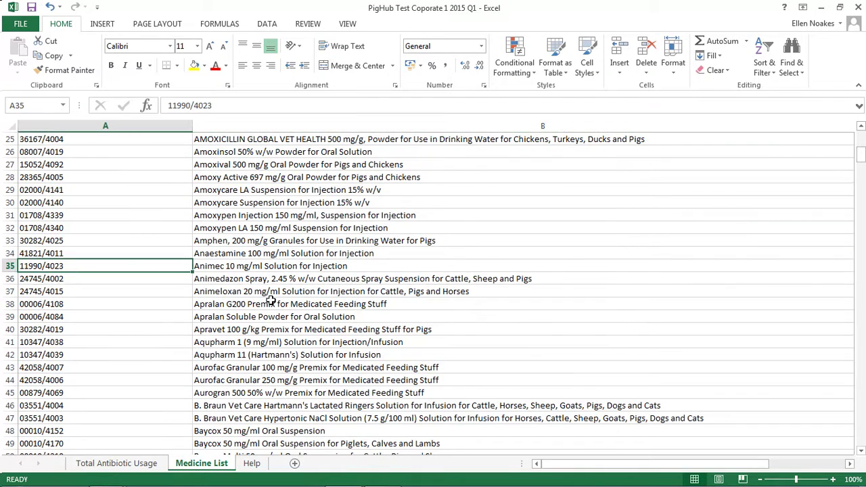
scroll(271, 301, "down", 3)
scroll(271, 301, "up", 2)
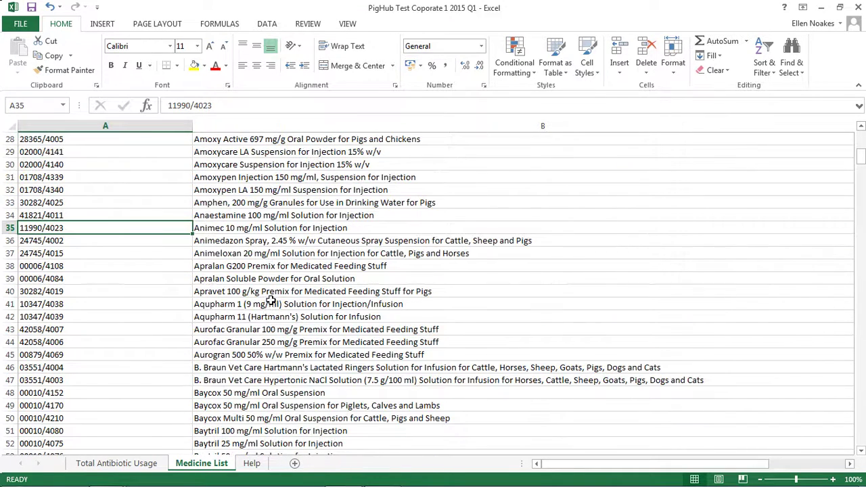
left_click(135, 464)
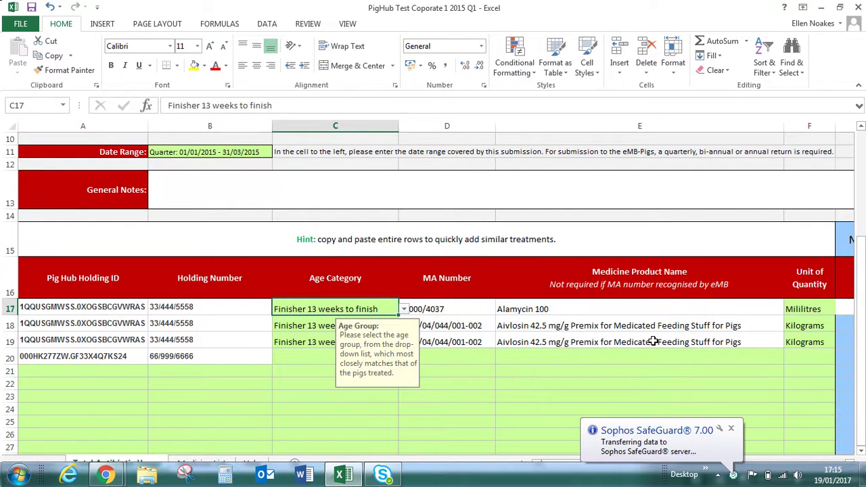
left_click(728, 429)
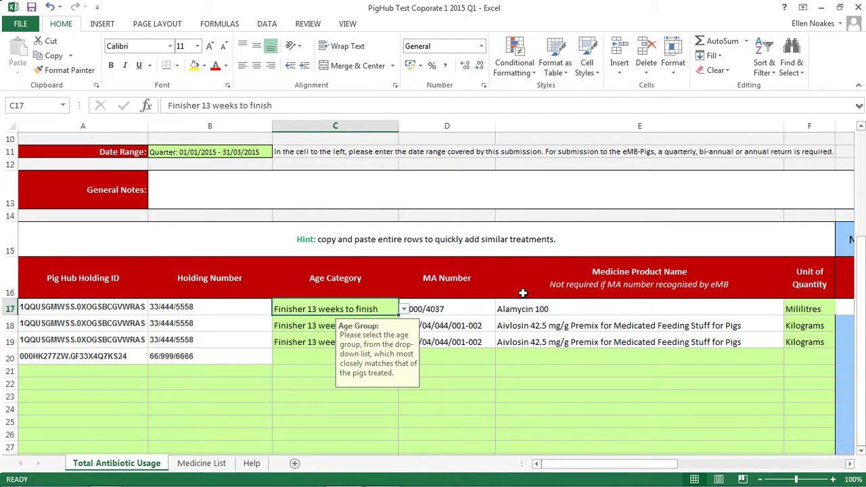
Examine row 17's medicine name, unit, non-feed and in-feed quantities, and primary reason for treatment.
left_click(693, 309)
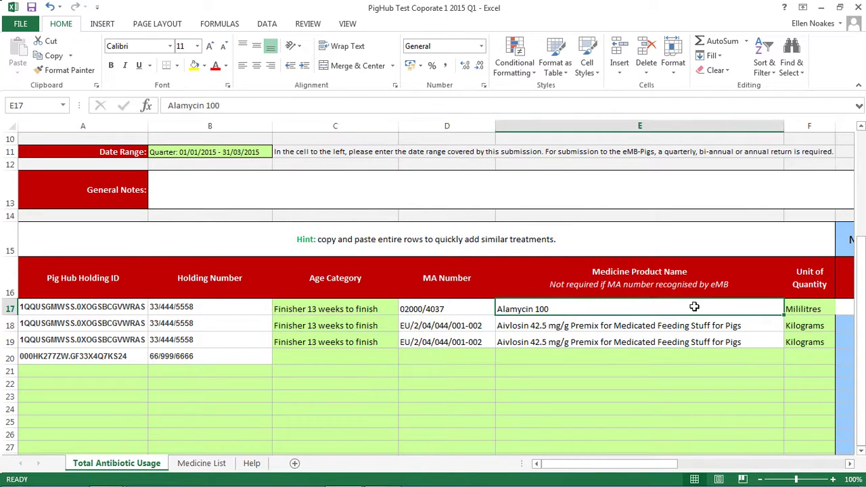
key("Tab")
key("Tab")
key("Tab")
key("Tab")
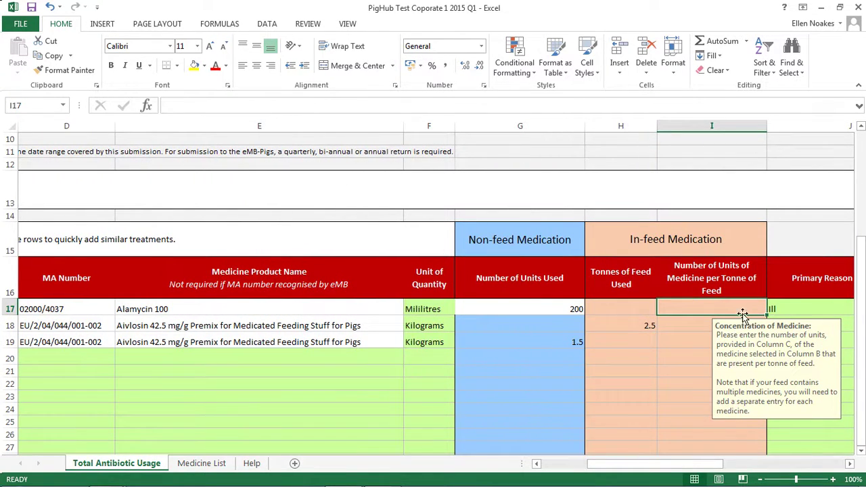
left_click(791, 308)
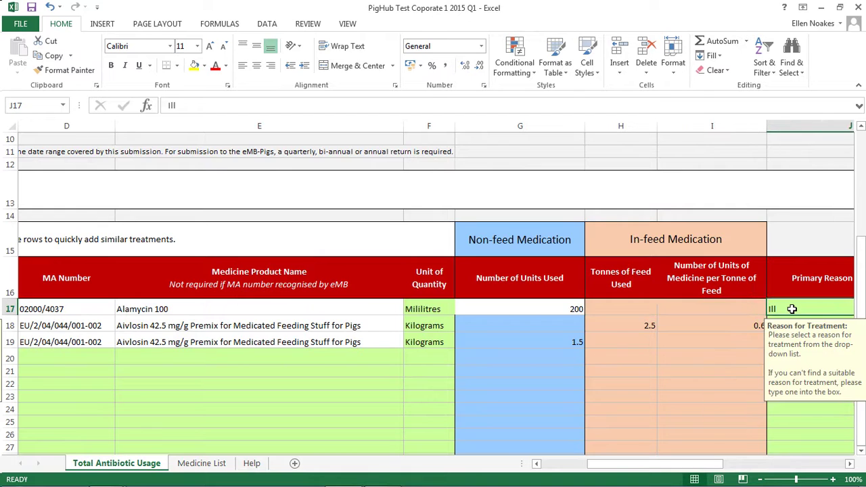
Examine row 17's reason-for-treatment options, holding category, sow and boar numbers, slaughter and weaner pigs moved off, and notes.
key("Tab")
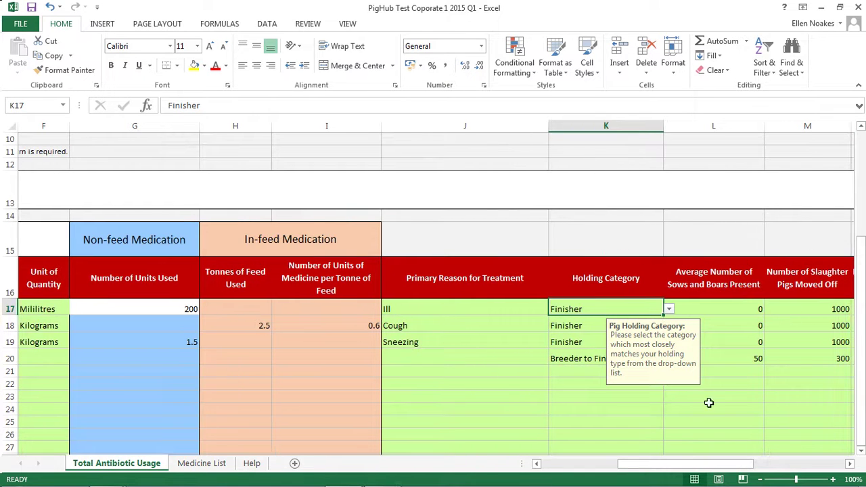
left_click(482, 309)
left_click(554, 309)
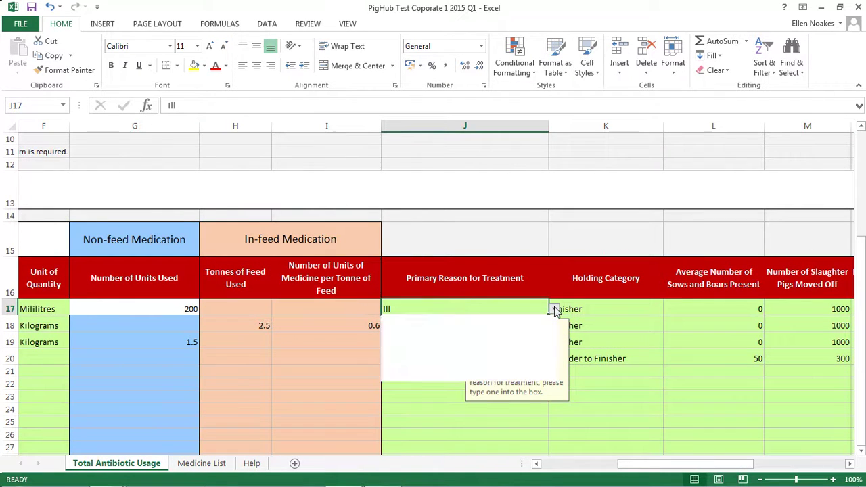
left_click(612, 306)
left_click(613, 305)
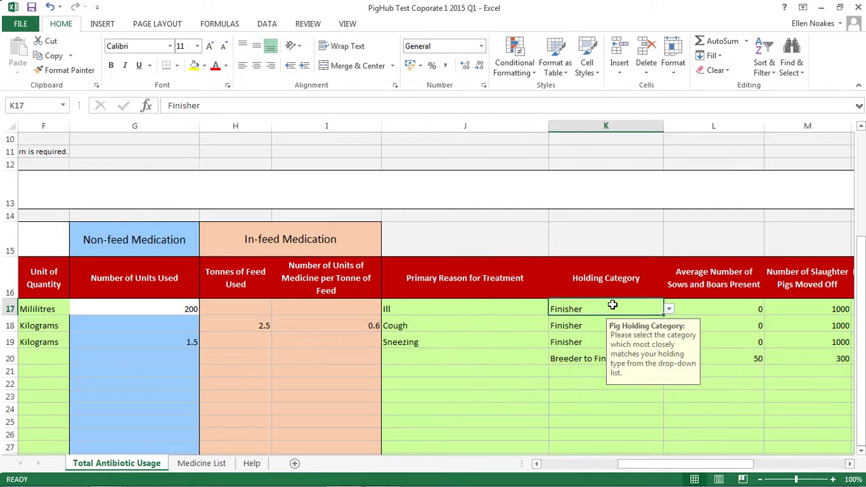
left_click(740, 309)
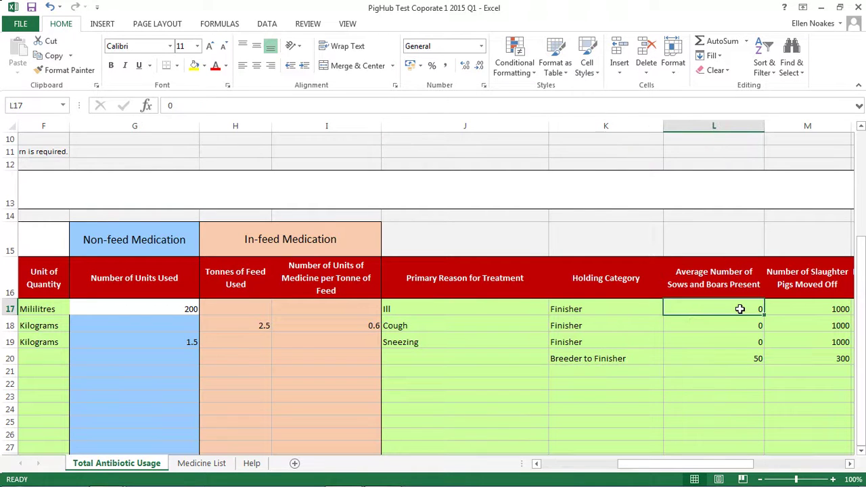
key("Tab")
key("Tab")
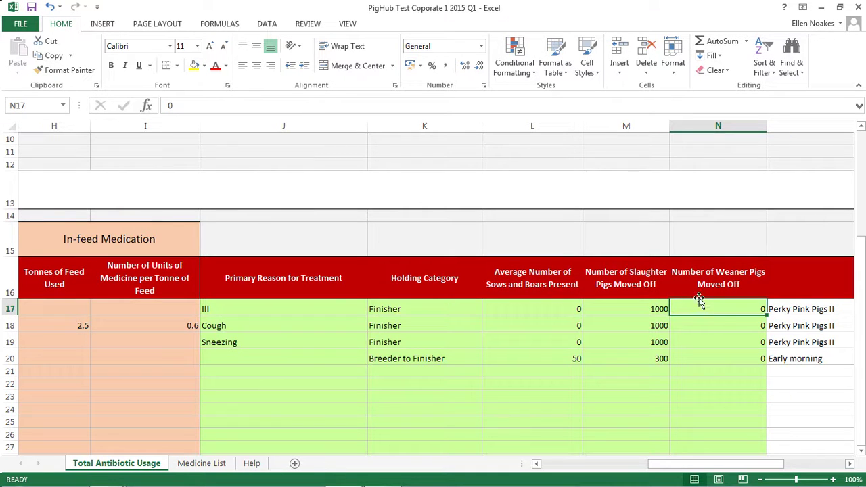
left_click(782, 308)
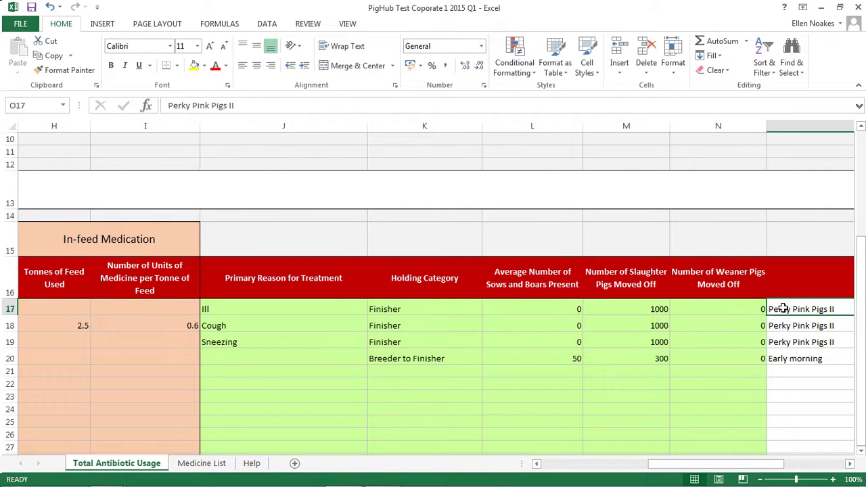
key("Tab")
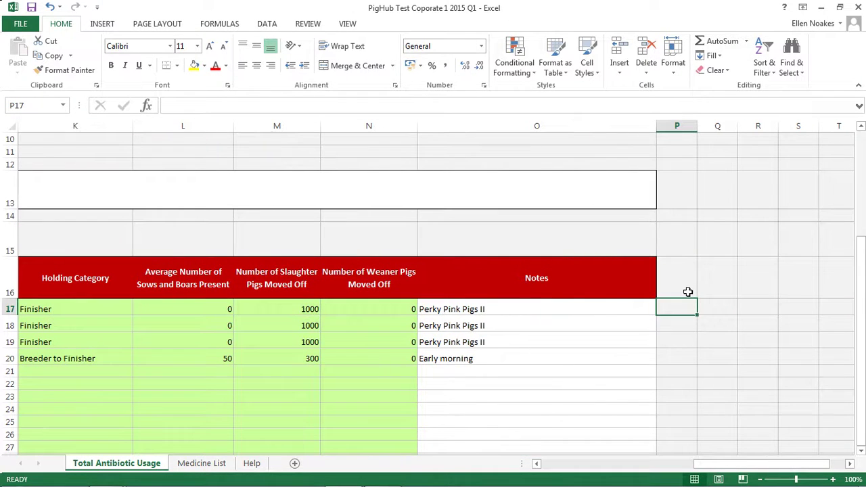
left_click(470, 311)
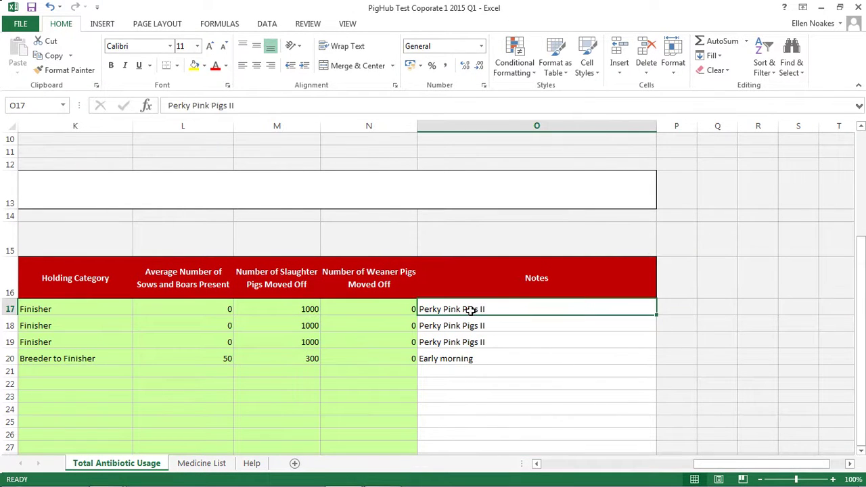
Examine row 18's Aivlosin premix entry, from medicine name and unit through the in-feed quantities to the primary reason for treatment.
key("shift+Tab")
key("shift+Tab")
key("shift+Tab")
key("shift+Tab")
key("shift+Tab")
key("shift+Tab")
key("shift+Tab")
key("shift+Tab")
key("shift+Tab")
key("shift+Tab")
key("shift+Tab")
key("shift+Tab")
key("shift+Tab")
key("shift+Tab")
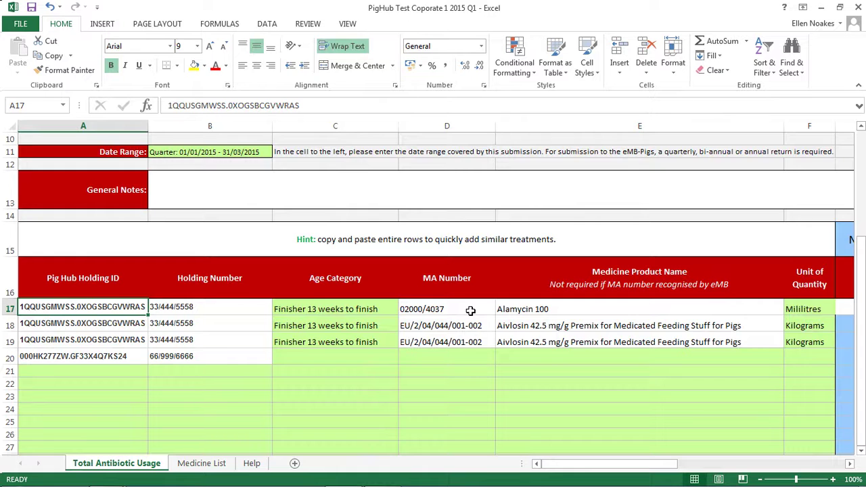
left_click(511, 326)
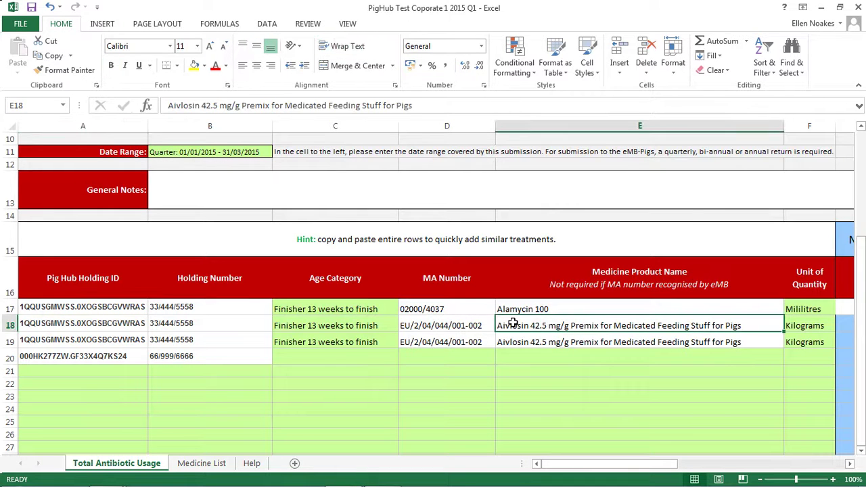
left_click(786, 326)
key("Tab")
key("Tab")
key("Tab")
key("Tab")
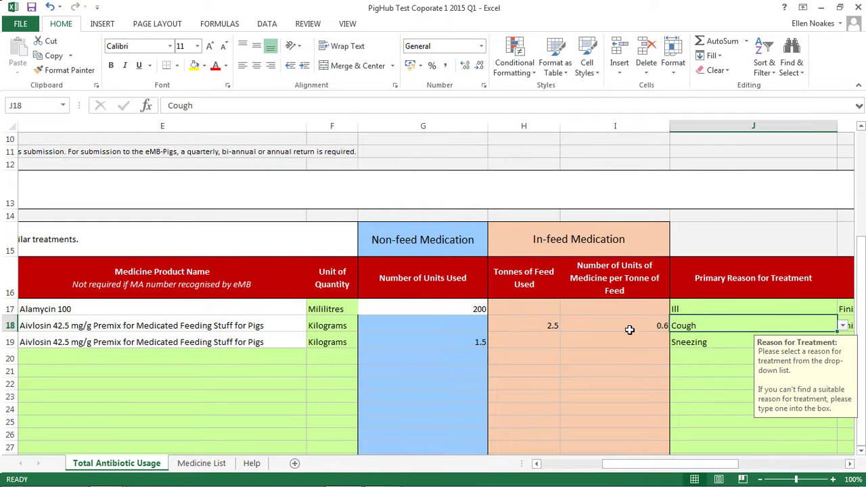
Examine row 19's non-feed number of units used, medicine, age category and holding identifiers.
left_click(463, 340)
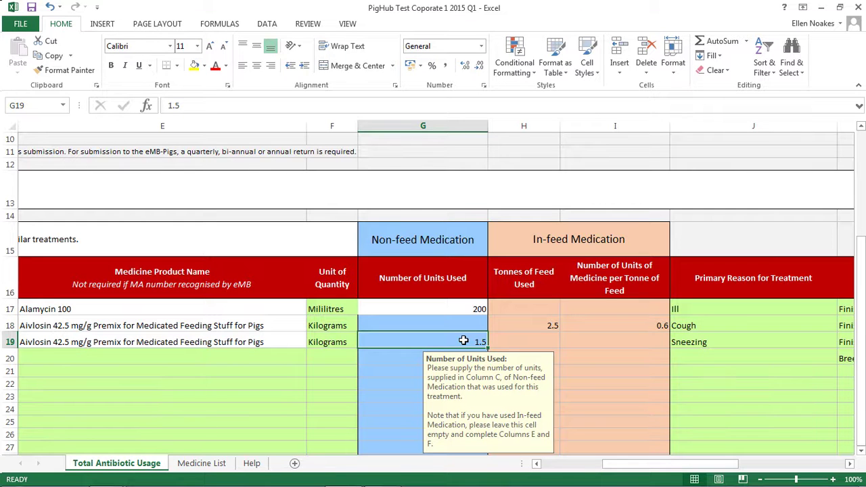
key("Left")
key("Left")
key("Left")
key("Left")
key("Left")
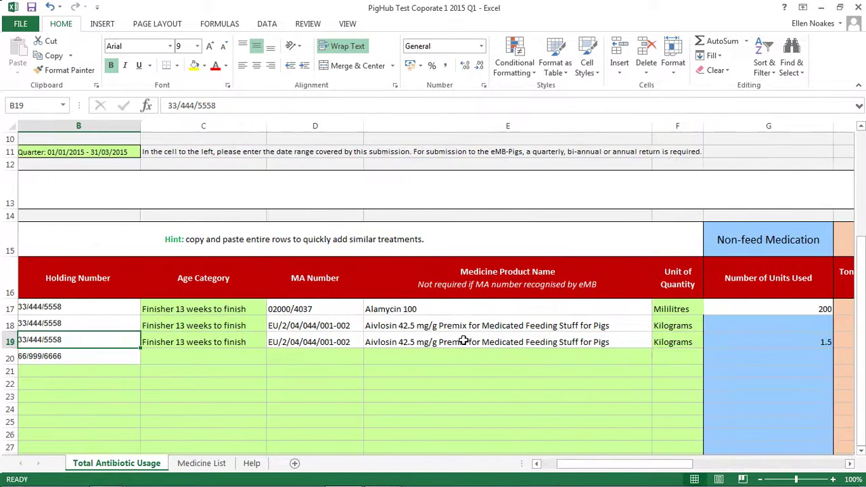
key("Left")
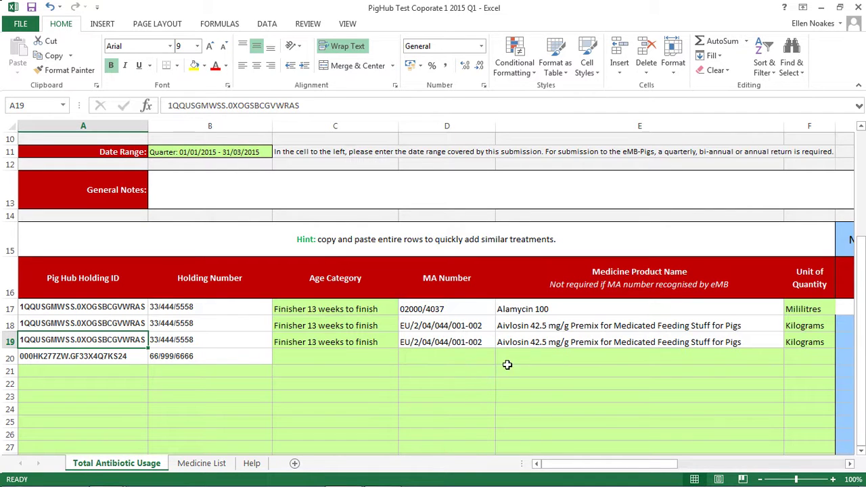
Examine the treatment cells from unit of quantity to tonnes of feed in row 20, then its Pig Hub holding ID.
left_click(798, 356)
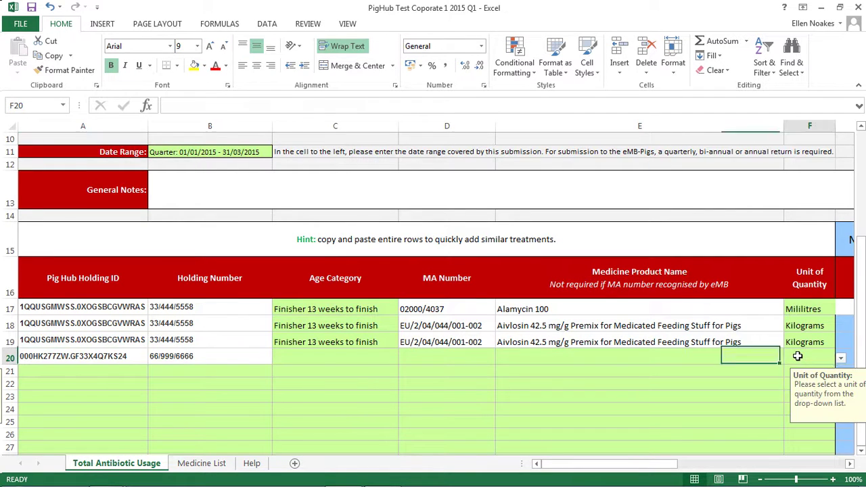
key("Tab")
key("Tab")
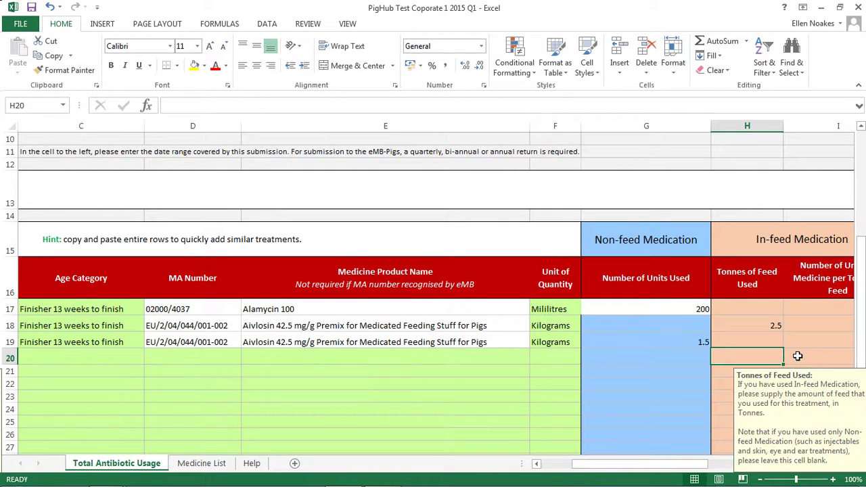
key("Left")
key("Left")
key("Left")
key("Left")
key("Left")
key("Left")
key("Left")
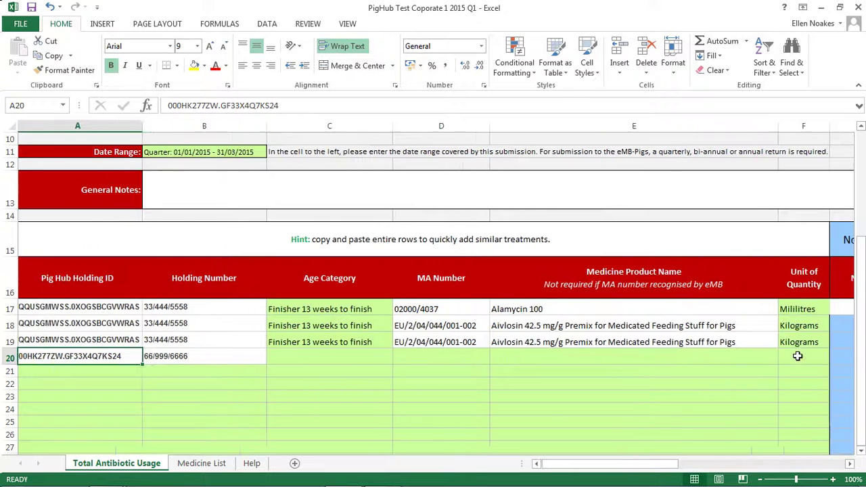
key("Down")
key("Up")
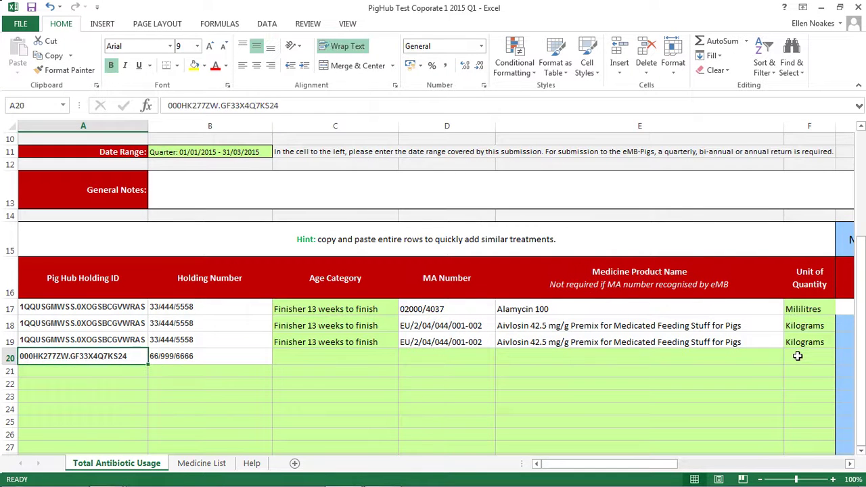
Examine row 20's holding category, sow and boar numbers, and pigs moved off, then return to the holding ID columns.
key("Right")
key("Right")
key("Right")
key("Right")
key("Right")
key("Right")
key("Right")
key("Right")
key("Right")
key("Right")
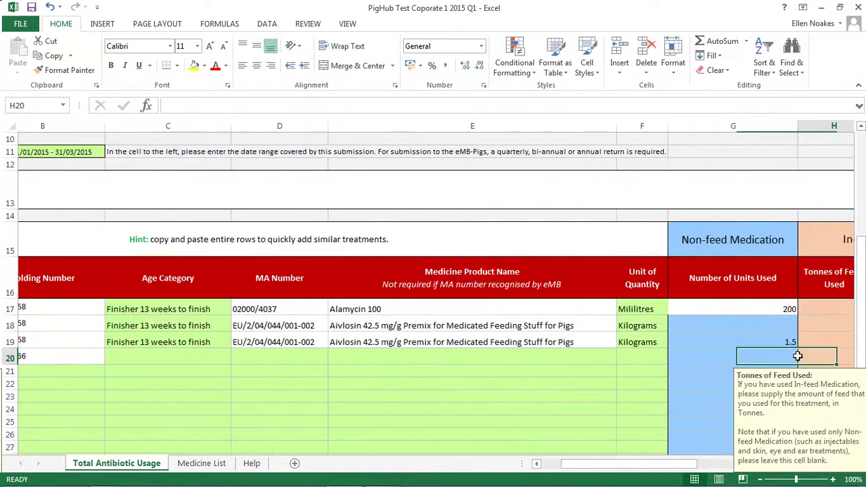
key("Right")
key("Right")
key("Right")
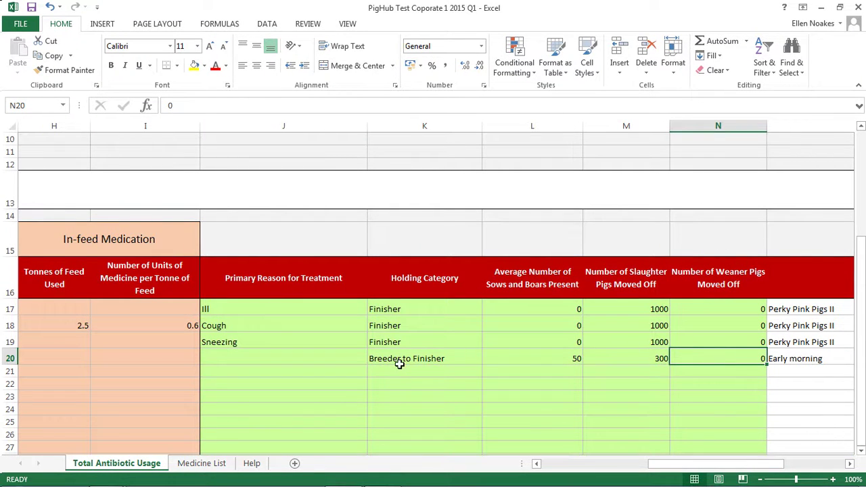
left_click_drag(670, 465, 547, 474)
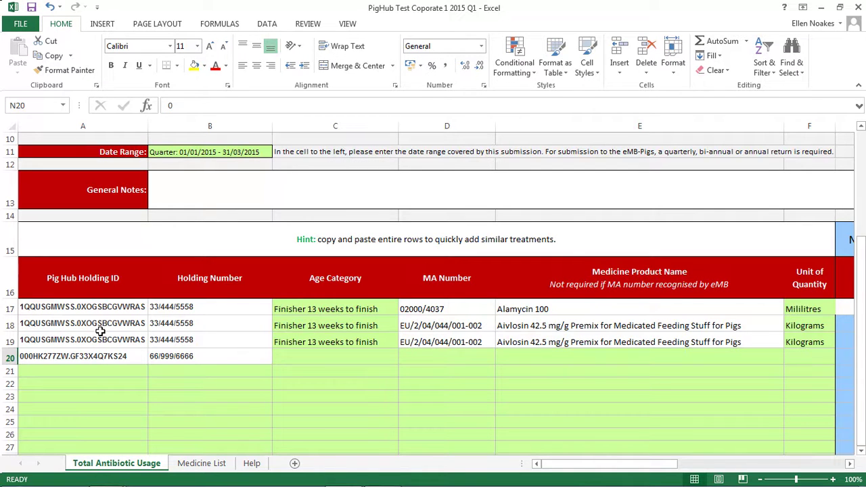
Switch to the eMB-Pigs site in Chrome and return to the holding's dashboard.
mouse_move(92, 485)
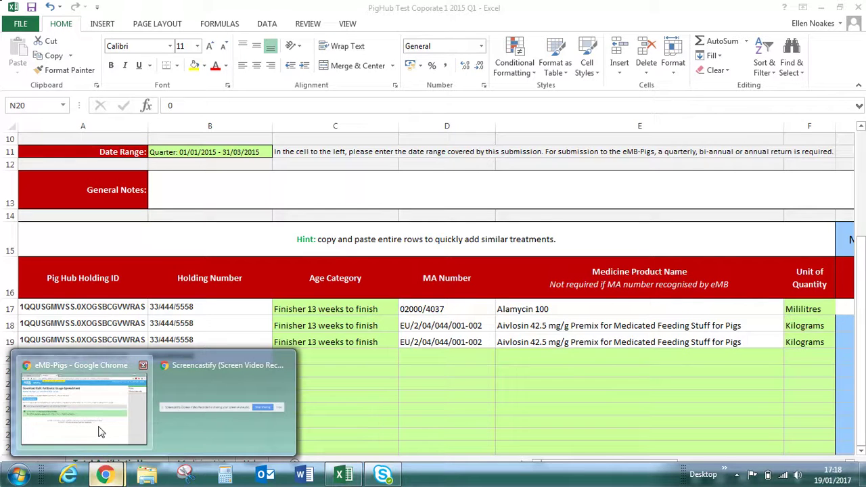
left_click(99, 431)
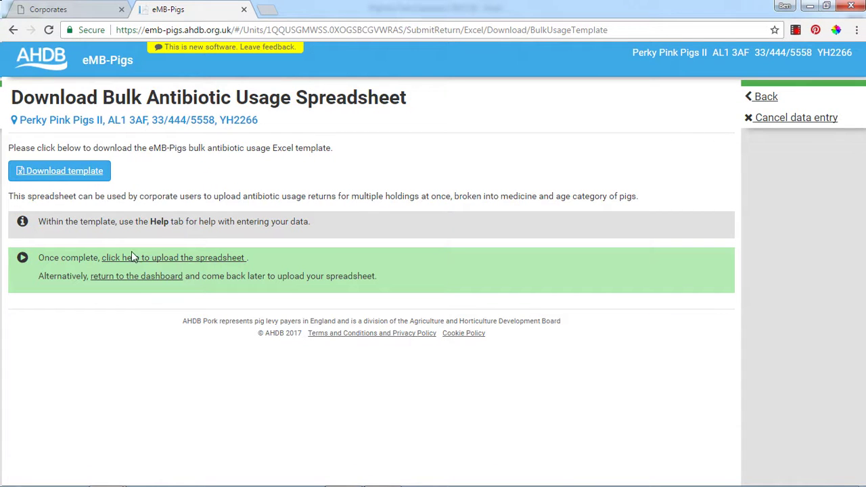
left_click(138, 275)
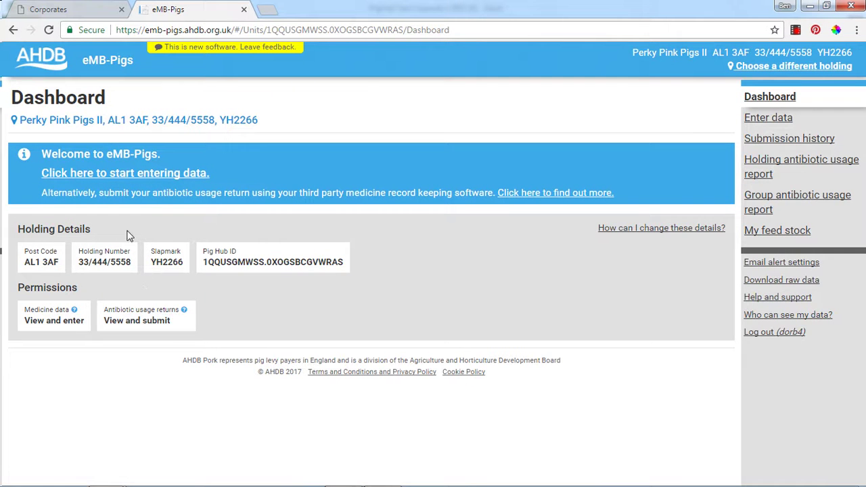
Start data entry using the Excel templates and choose to upload a completed template.
left_click(110, 174)
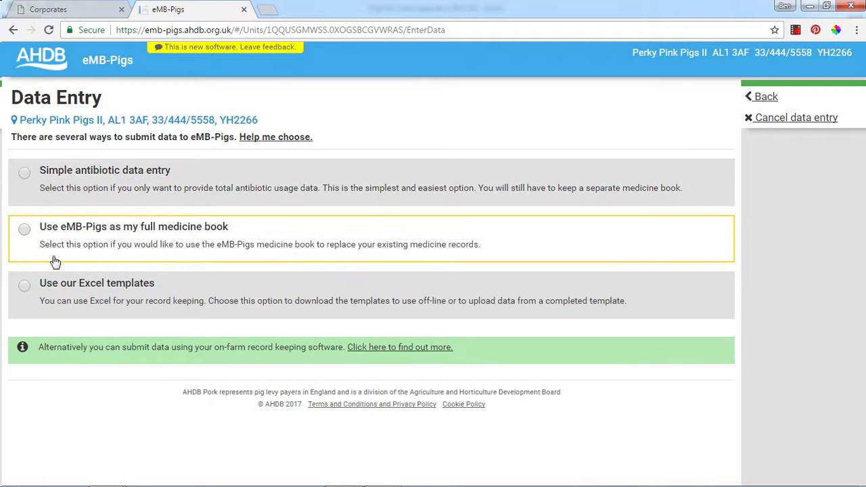
left_click(24, 288)
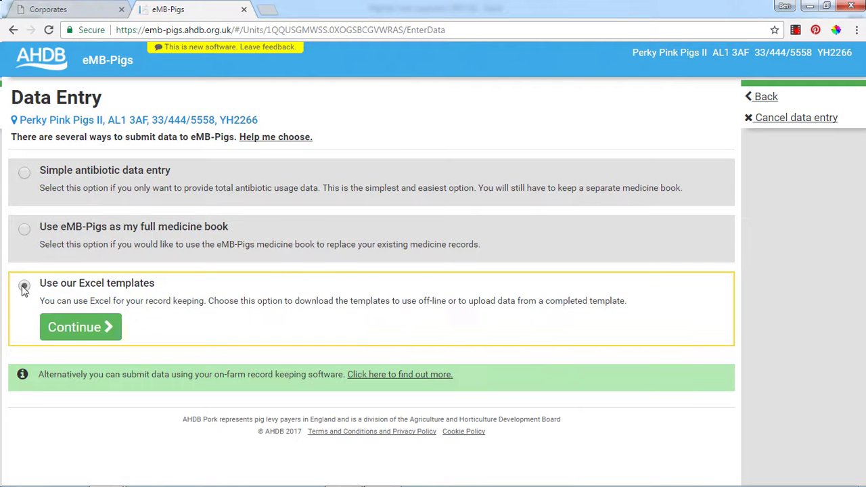
left_click(60, 326)
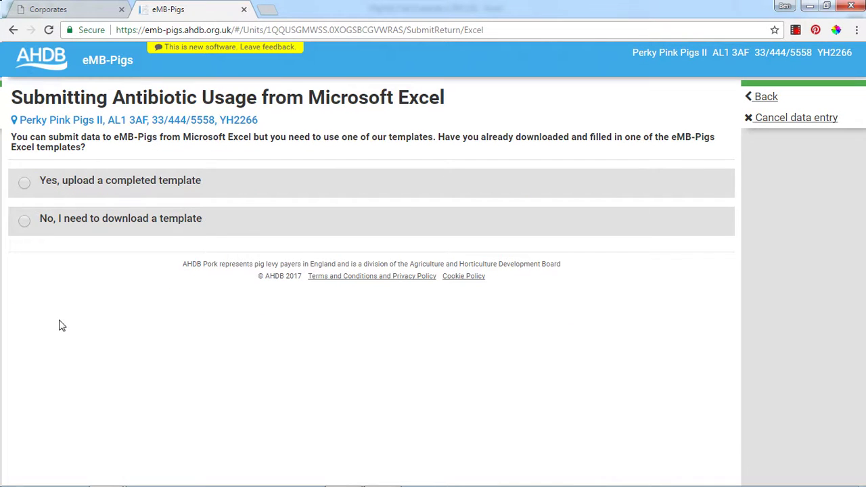
left_click(24, 184)
left_click(56, 204)
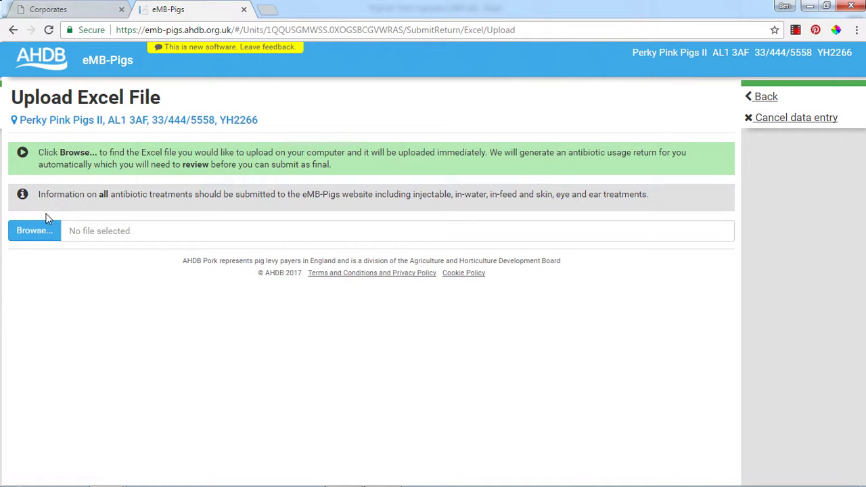
Upload the PigHub Test Coporate 1 2015 Q1 spreadsheet from the Desktop and review the validation warnings.
left_click(30, 231)
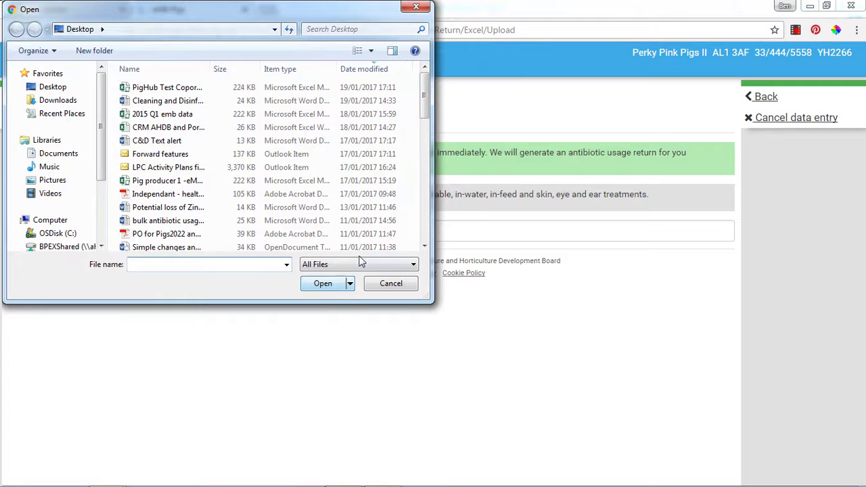
double_click(194, 89)
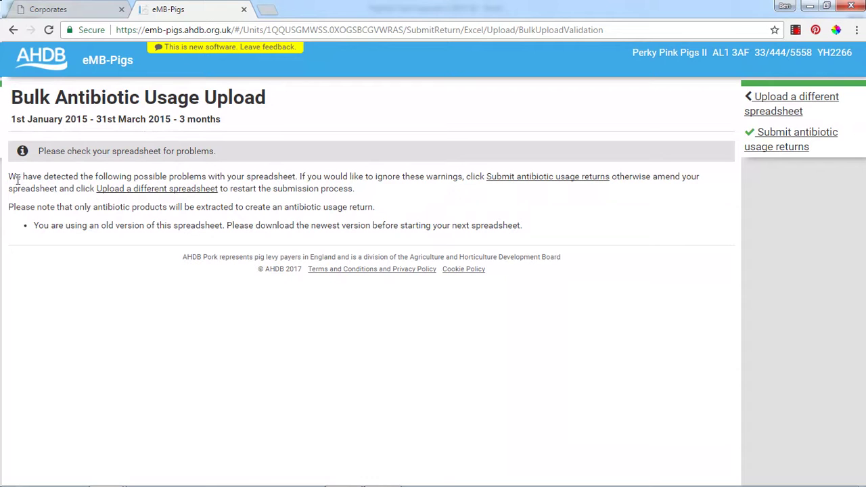
left_click_drag(16, 178, 364, 203)
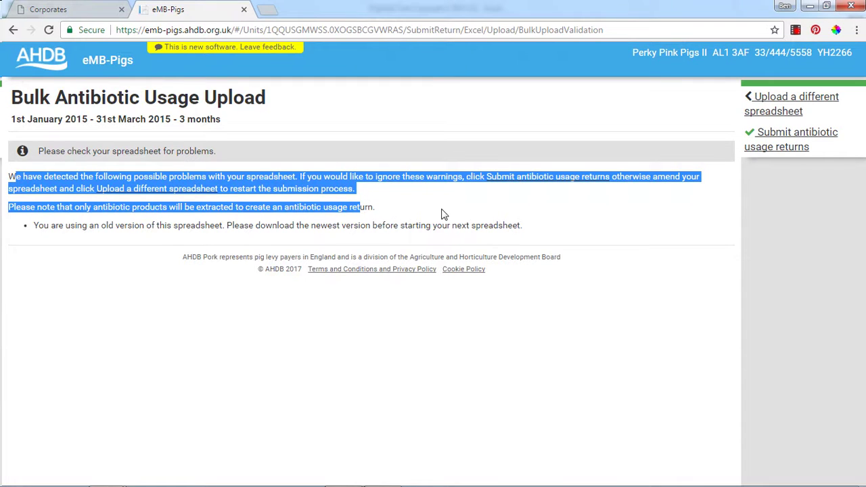
Proceed past the spreadsheet warnings, submit the antibiotic usage returns for both holdings, and check the submission status.
left_click(789, 143)
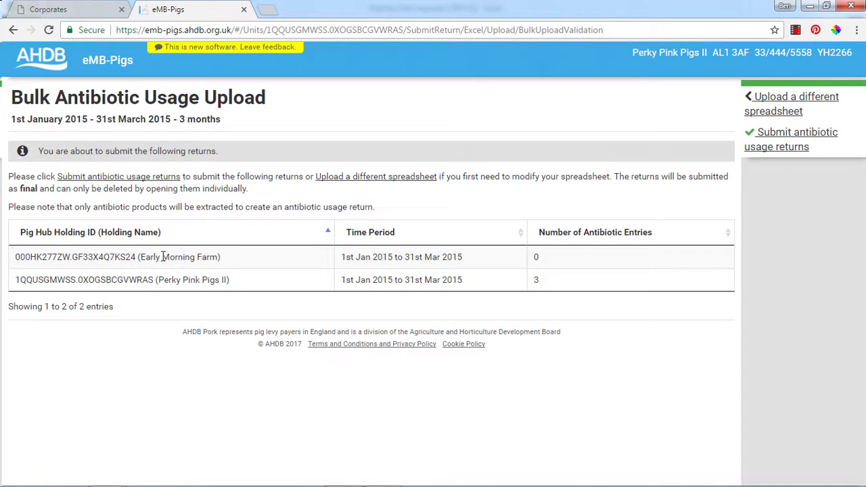
left_click(803, 143)
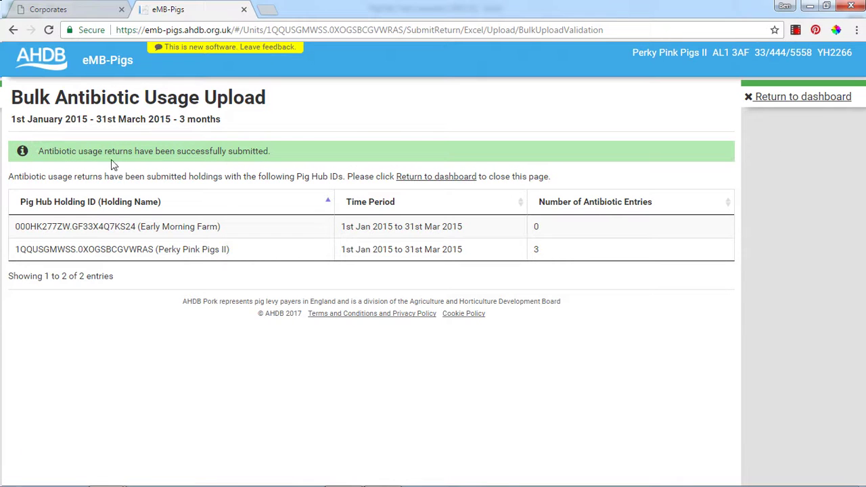
left_click_drag(168, 151, 280, 160)
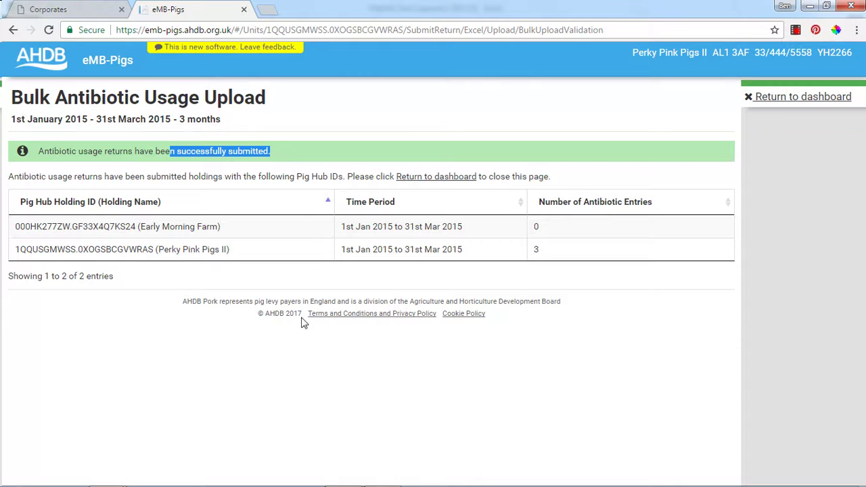